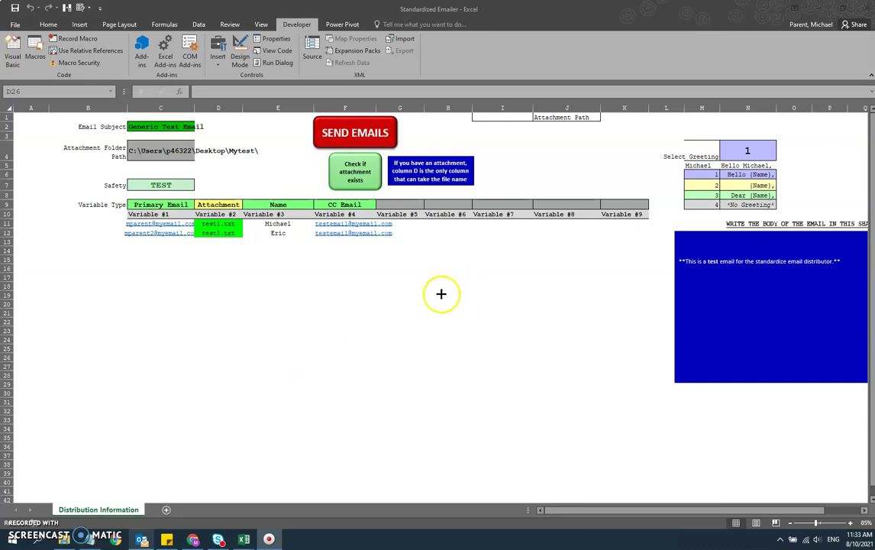
# Step: Try to send the emails, and run the check that the listed attachment files exist
pyautogui.click(332, 142)
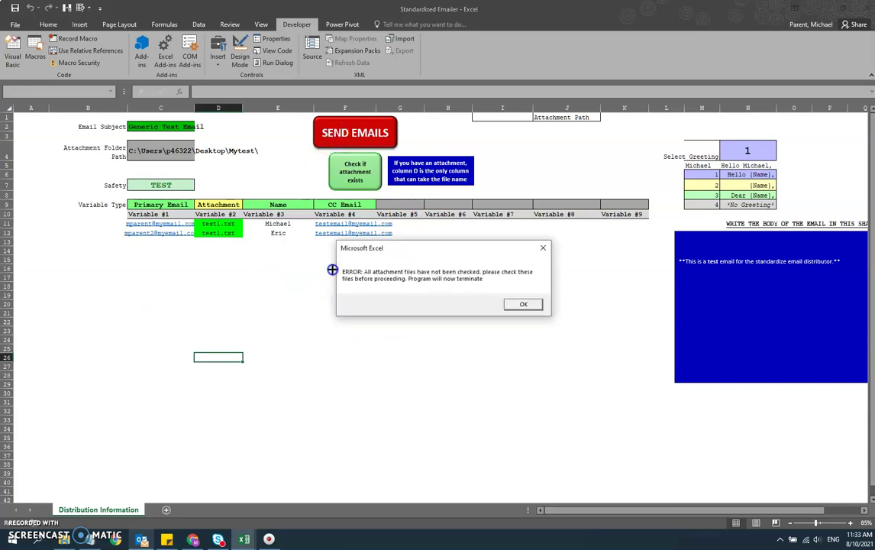
pyautogui.click(510, 305)
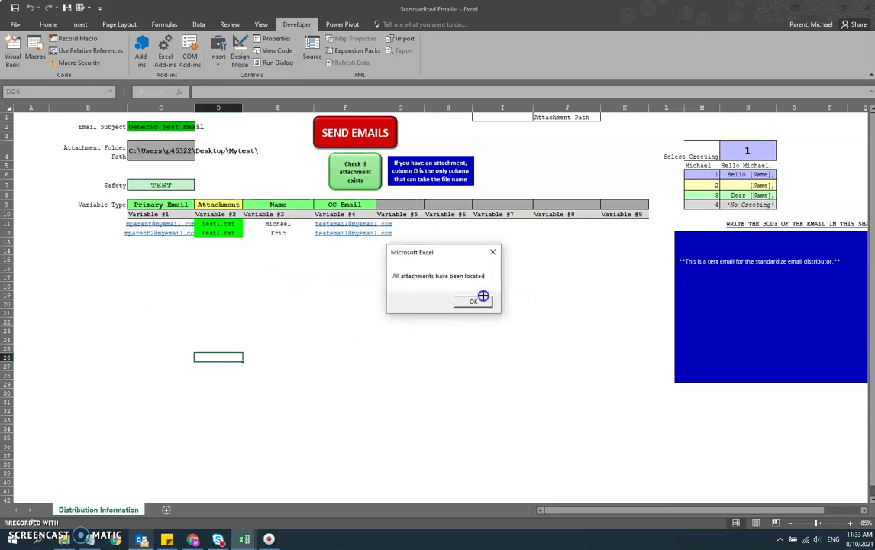
pyautogui.click(479, 299)
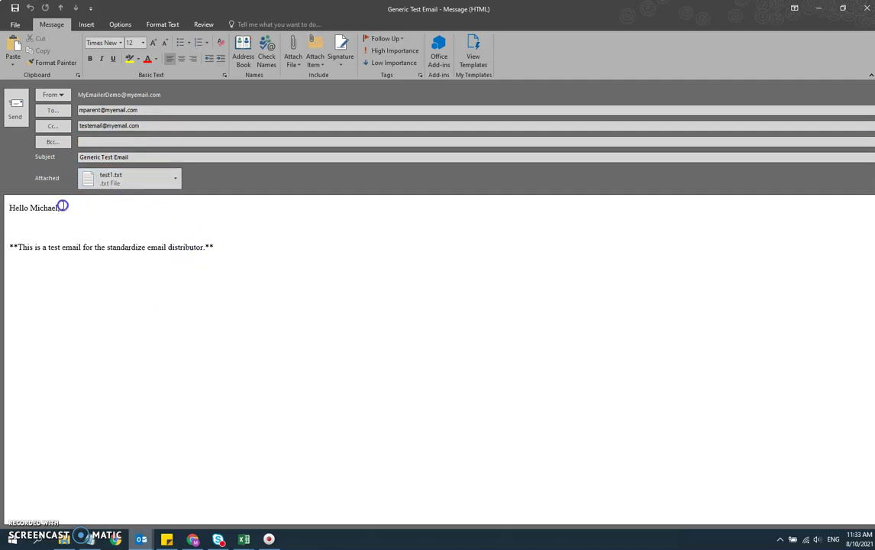
# Step: Review the recipients, greeting, body and attachment of the generated test email, and close it without saving
pyautogui.moveTo(57, 227); pyautogui.dragTo(249, 265)
pyautogui.click(228, 275)
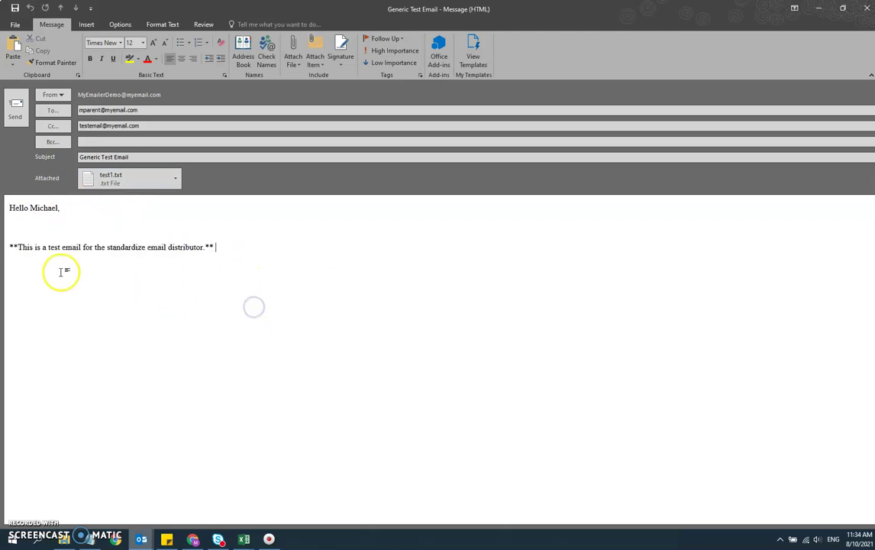
pyautogui.click(94, 139)
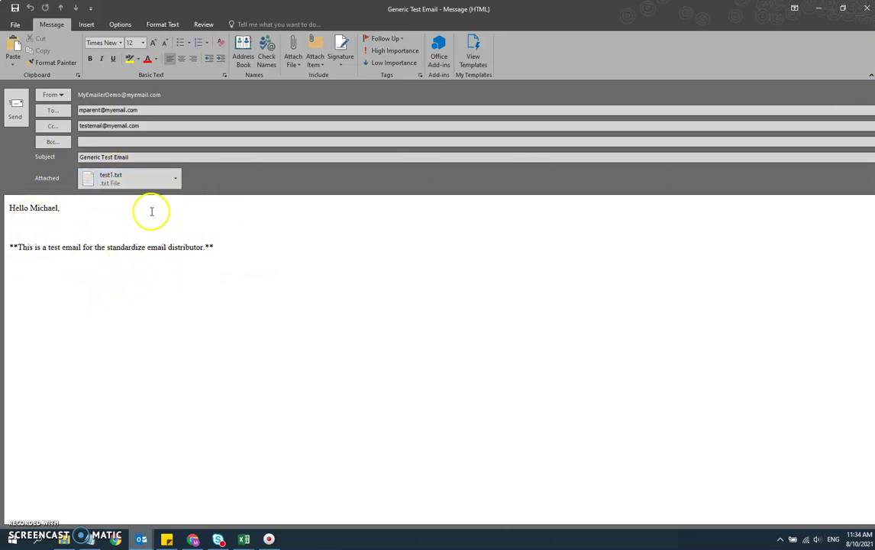
pyautogui.click(865, 11)
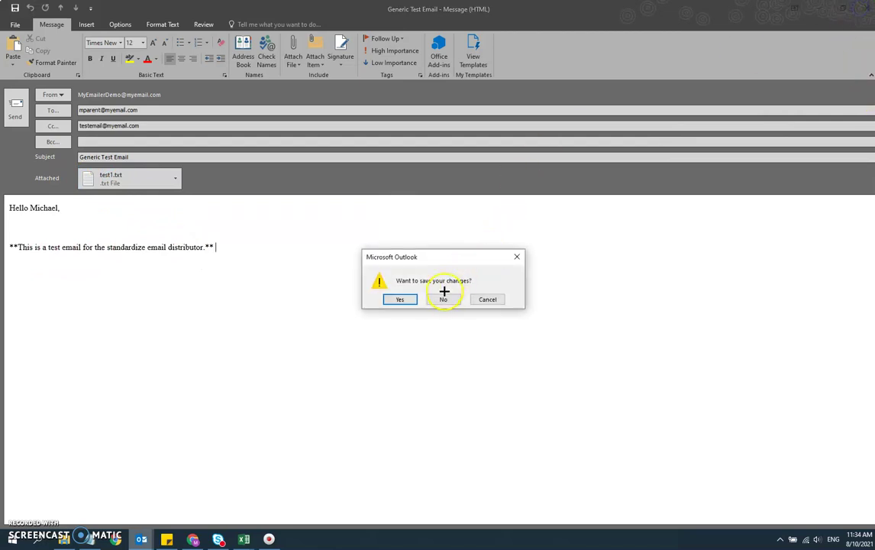
pyautogui.click(444, 298)
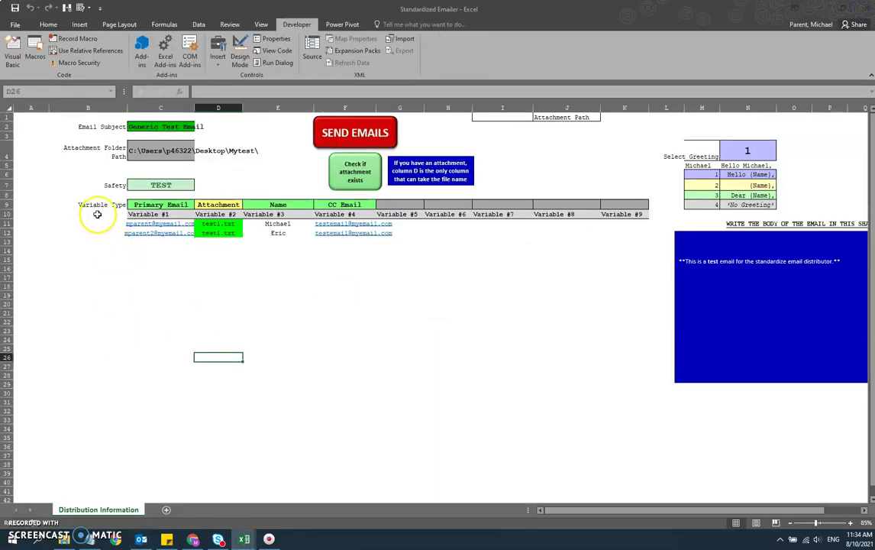
# Step: Examine the variable type headers and the name, email and attachment entries in the recipient rows
pyautogui.click(90, 233)
pyautogui.moveTo(149, 214); pyautogui.dragTo(631, 232)
pyautogui.click(584, 284)
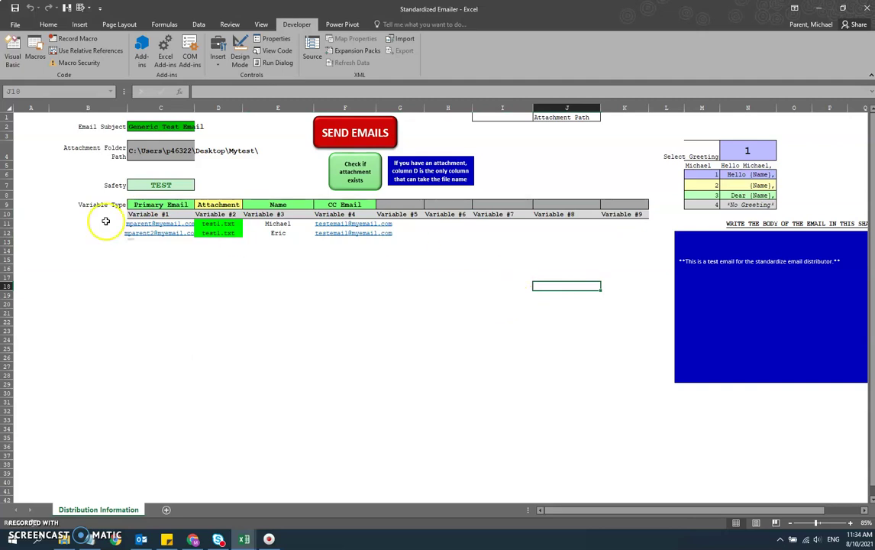
pyautogui.click(149, 204)
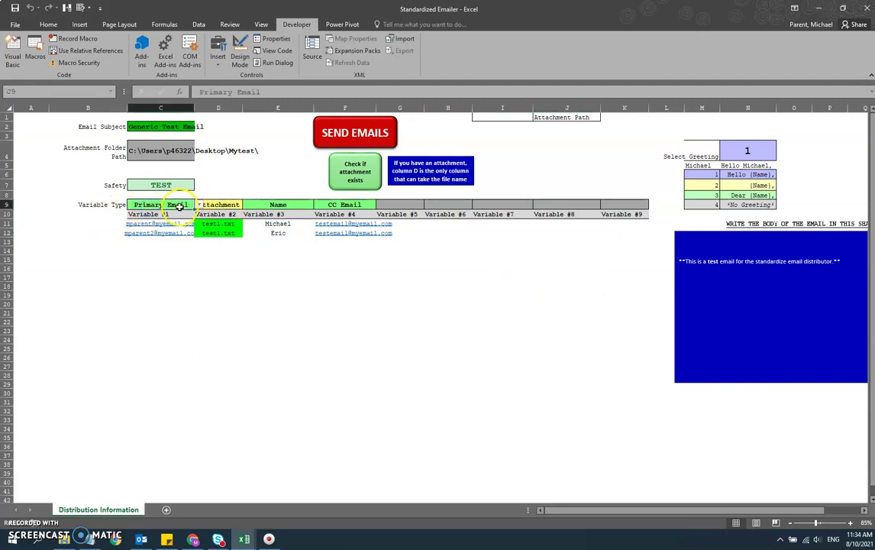
pyautogui.click(219, 303)
pyautogui.moveTo(271, 223); pyautogui.dragTo(272, 232)
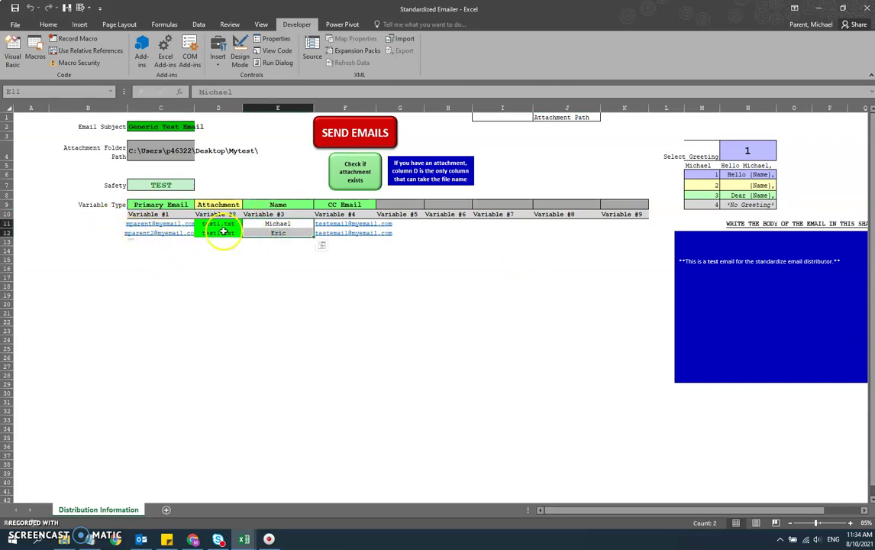
pyautogui.click(305, 295)
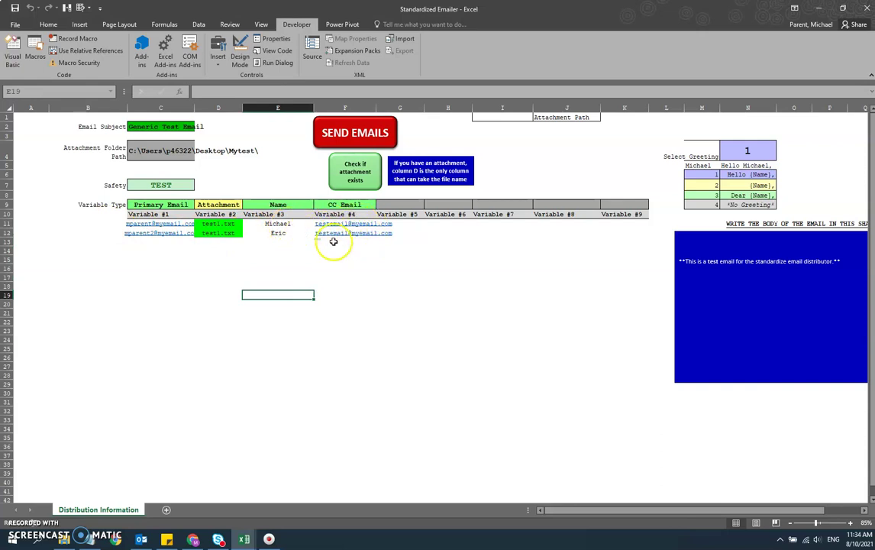
pyautogui.click(210, 223)
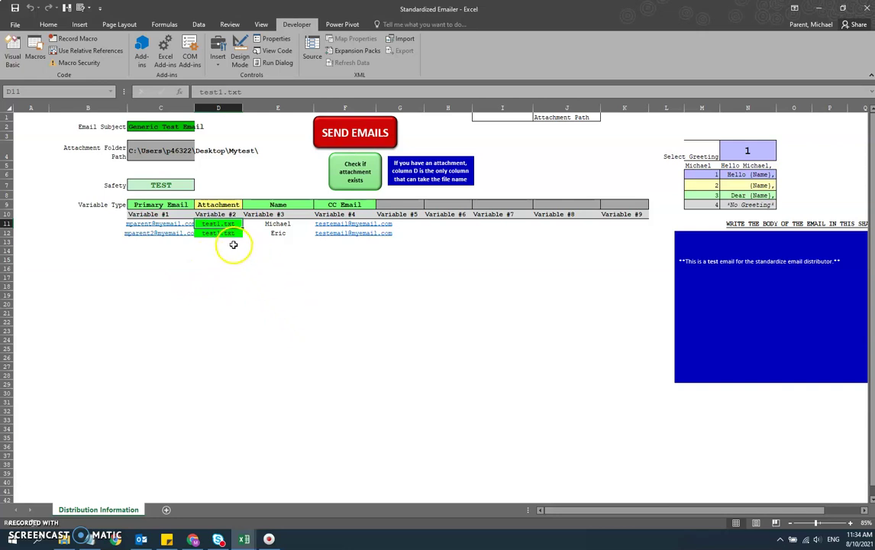
# Step: Examine the attachment folder path in C4 and the file names in the Attachment column
pyautogui.click(147, 150)
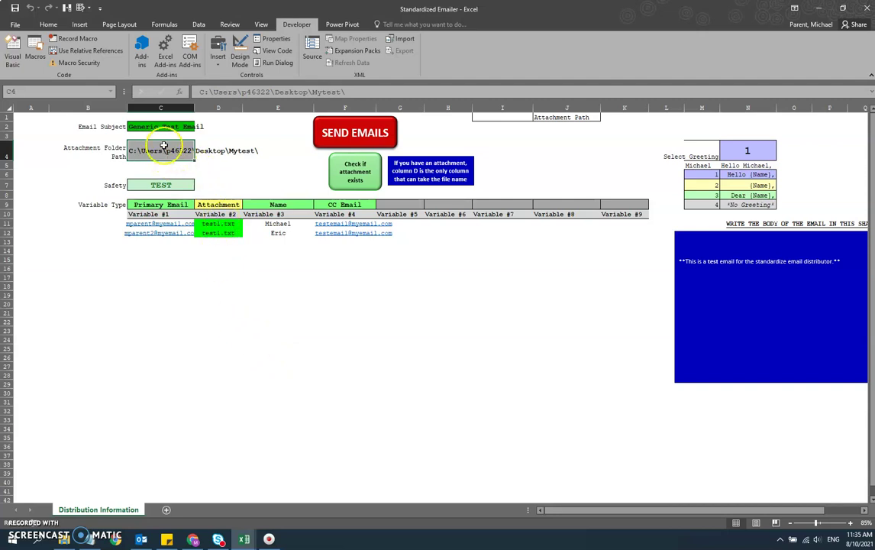
pyautogui.moveTo(348, 92); pyautogui.dragTo(184, 90)
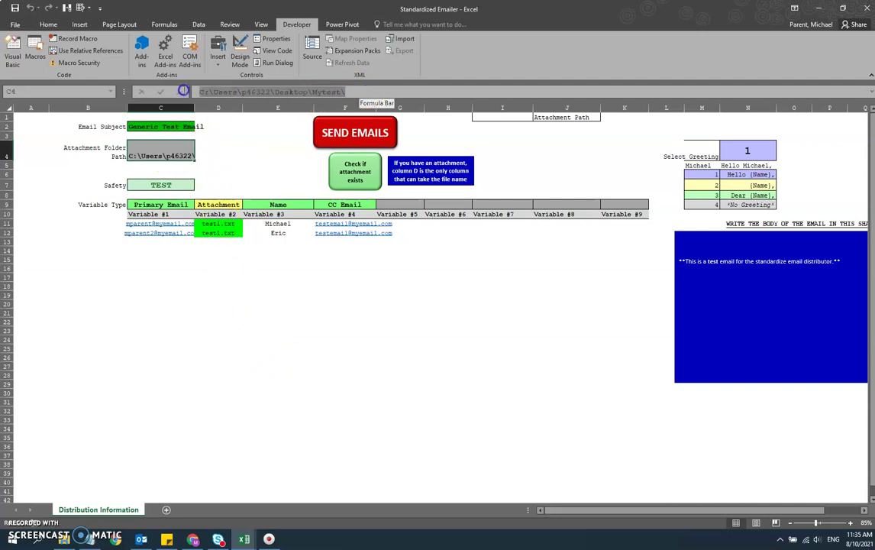
pyautogui.click(212, 279)
pyautogui.click(231, 224)
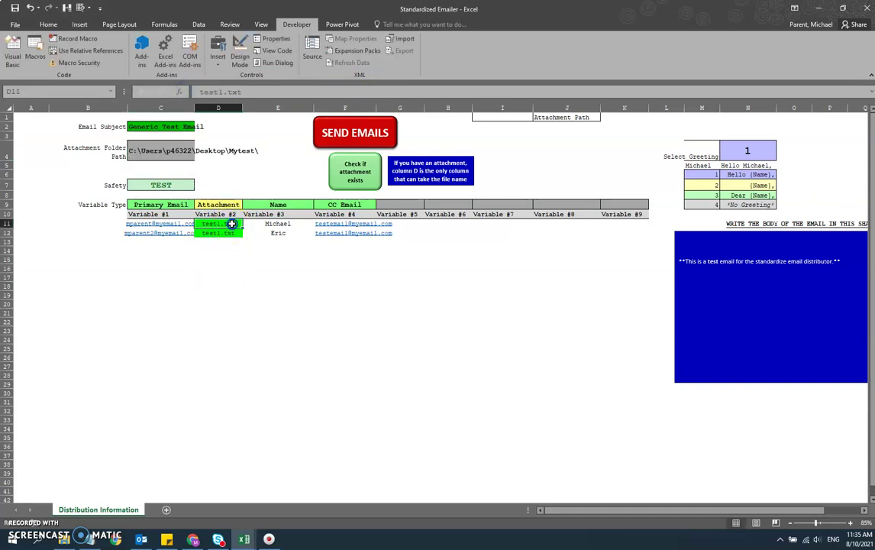
pyautogui.moveTo(217, 222); pyautogui.dragTo(221, 231)
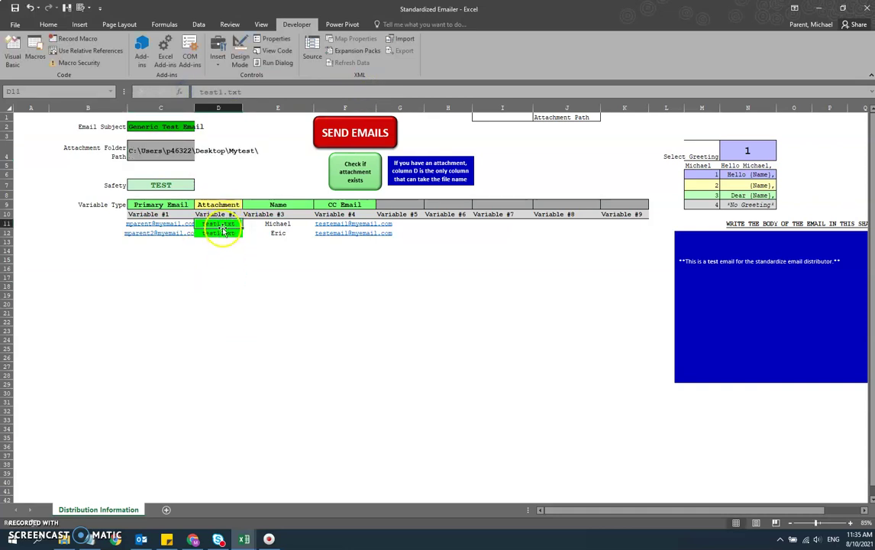
pyautogui.click(221, 225)
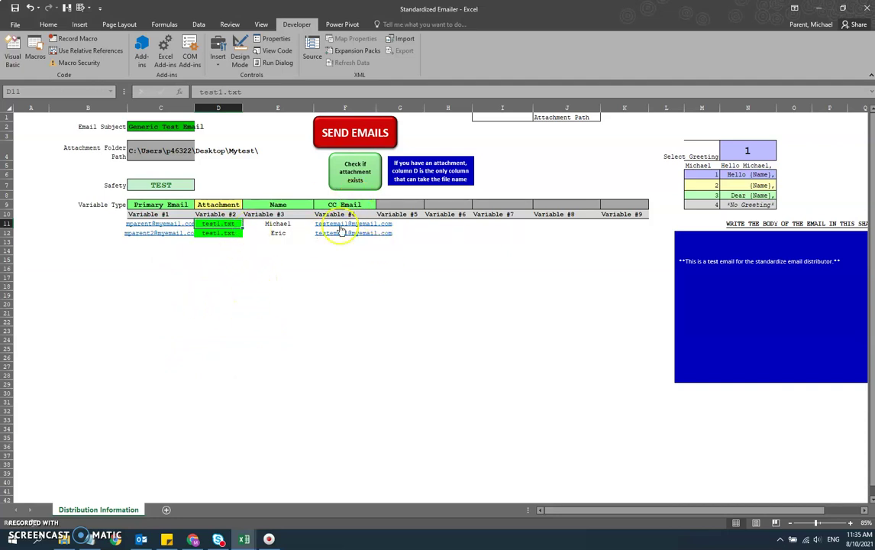
# Step: Set the second recipient's attachment in D12 to test2.txt
pyautogui.click(217, 231)
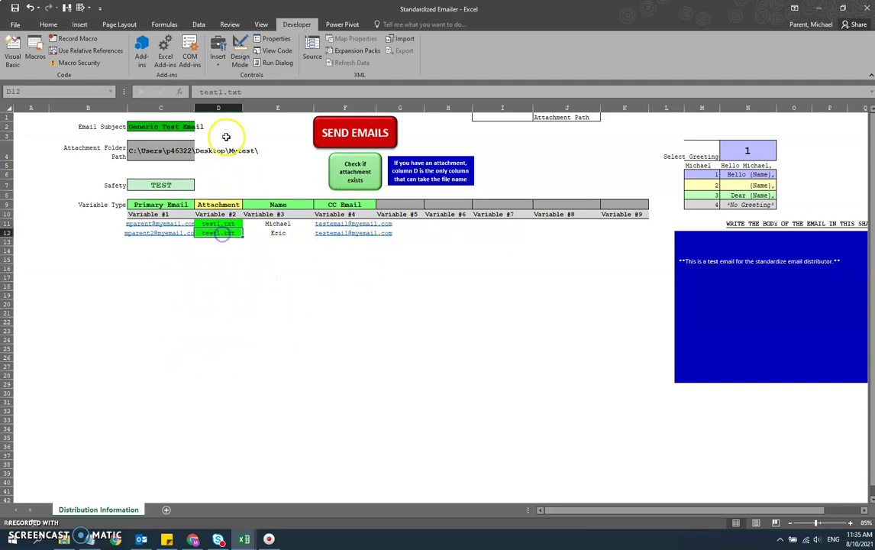
pyautogui.click(251, 287)
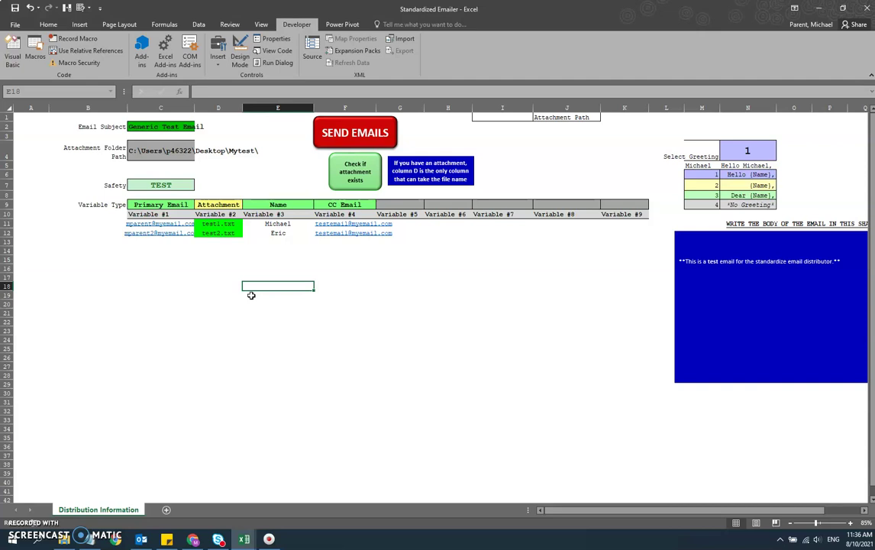
pyautogui.click(400, 275)
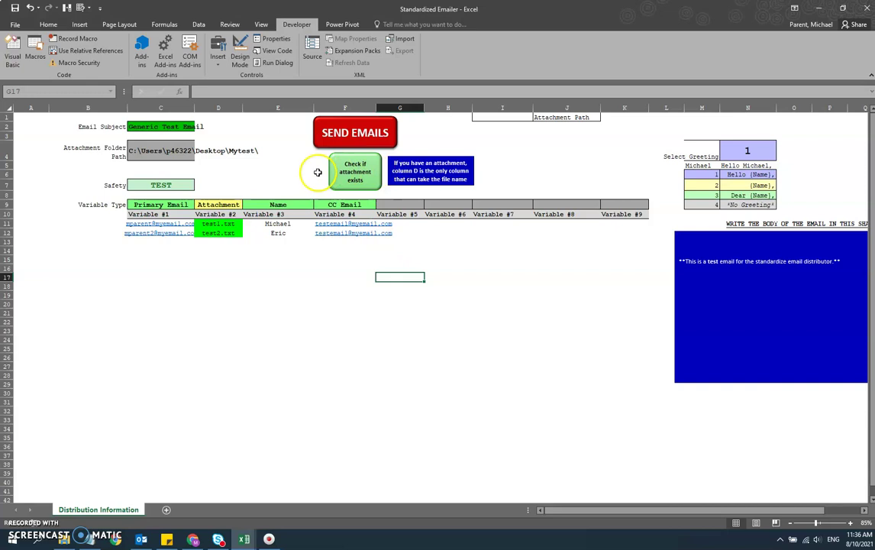
# Step: Check whether the attachments exist and try to send the emails with test2.txt listed, dismissing the resulting messages
pyautogui.click(351, 173)
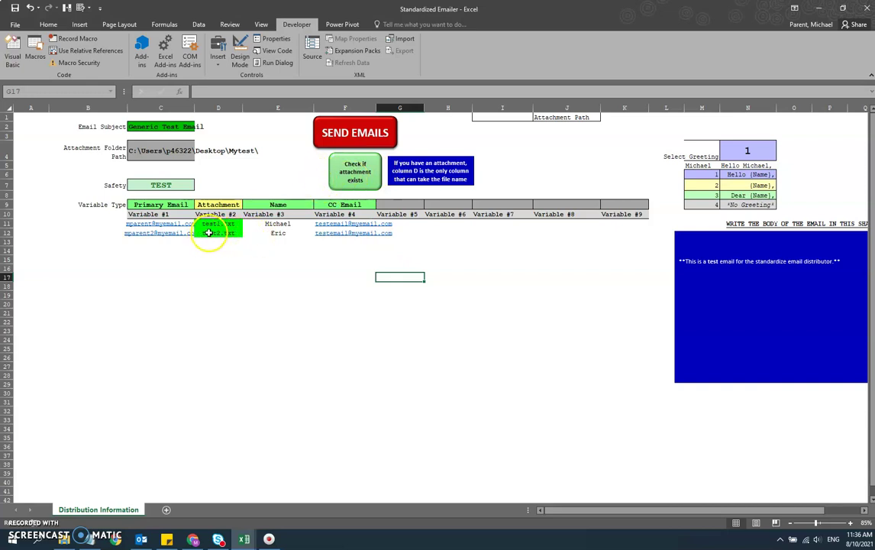
pyautogui.click(337, 178)
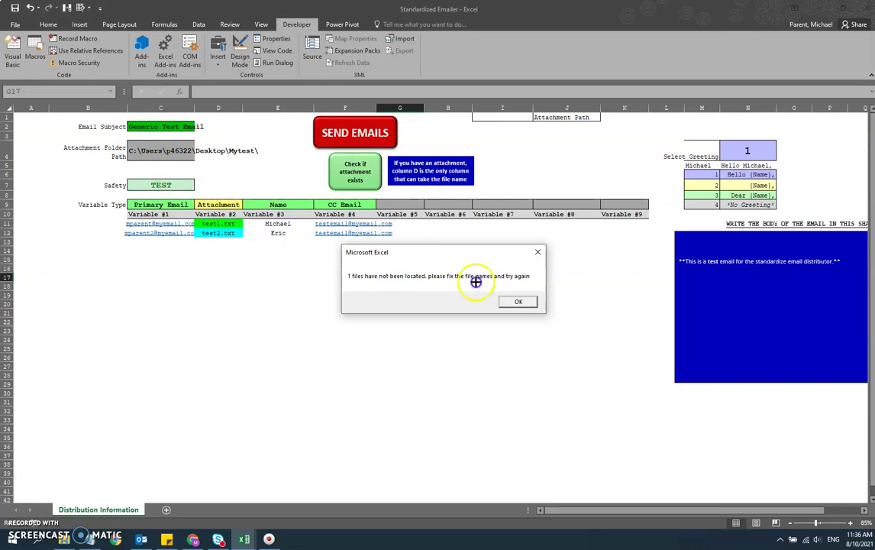
pyautogui.click(517, 302)
pyautogui.click(323, 133)
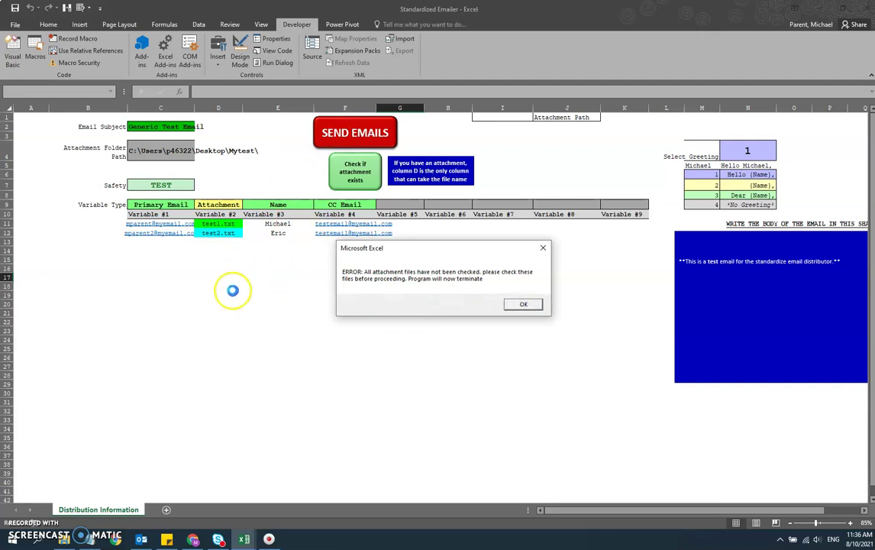
pyautogui.click(517, 303)
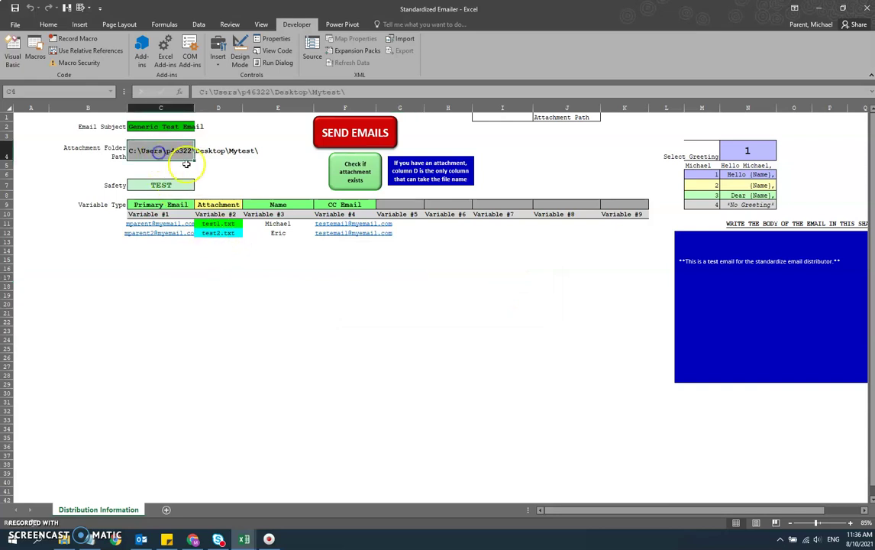
# Step: Set the second recipient's attachment in D12 to test1.txt and rerun the attachment check
pyautogui.click(210, 231)
pyautogui.click(220, 92)
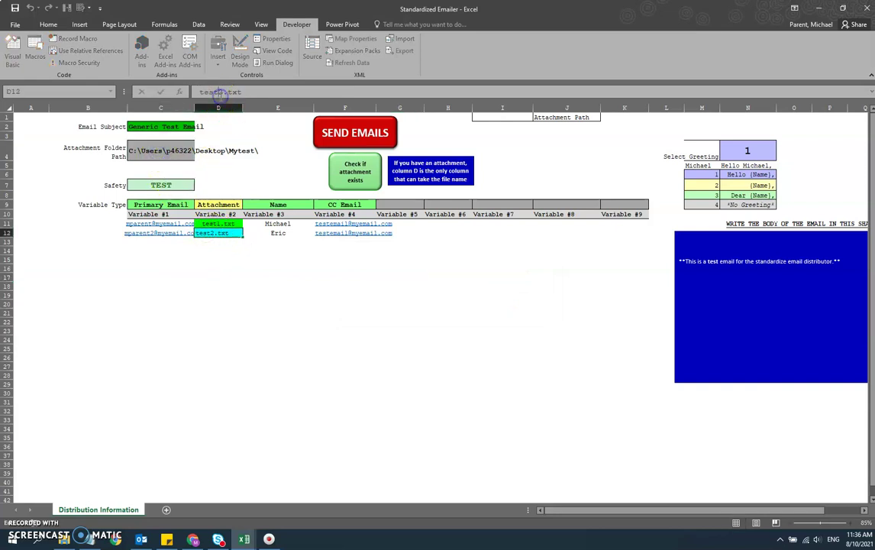
pyautogui.press('Return')
pyautogui.click(355, 172)
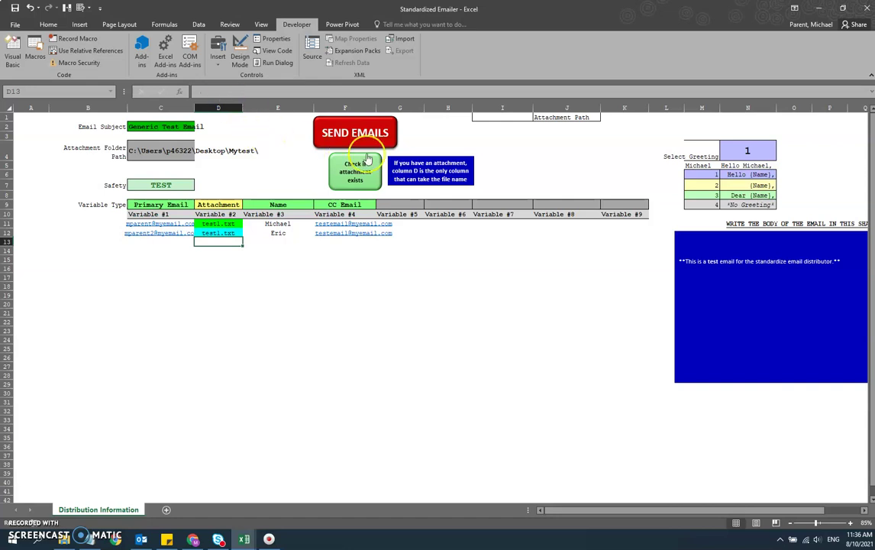
pyautogui.click(473, 301)
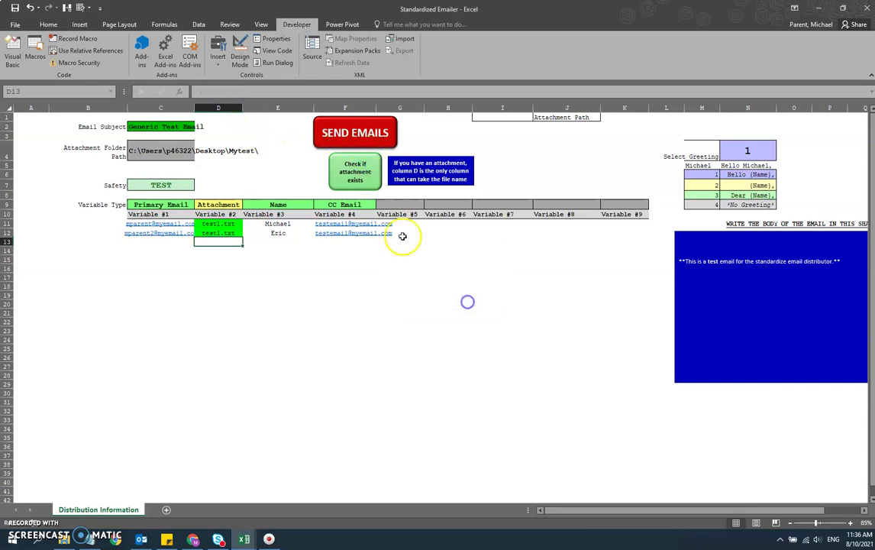
# Step: Run the email sending in TEST mode again and close the generated message without saving
pyautogui.click(327, 134)
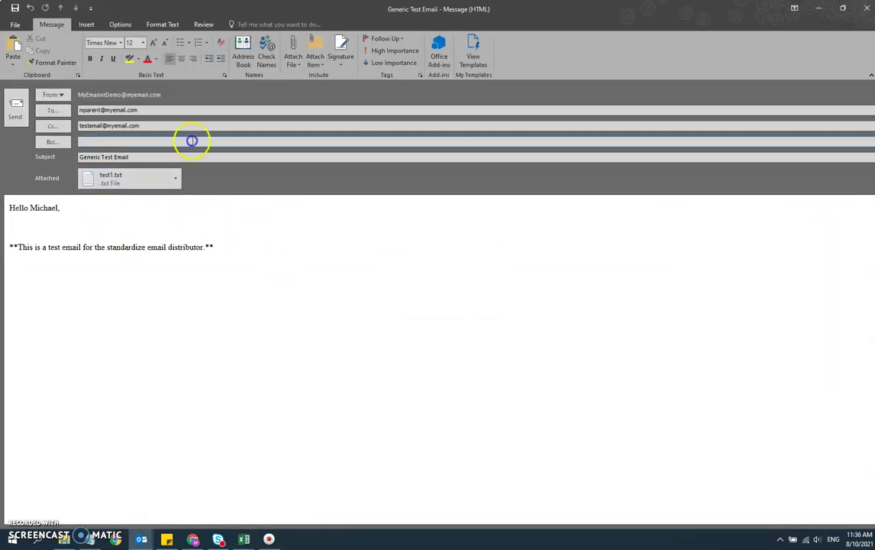
pyautogui.click(856, 9)
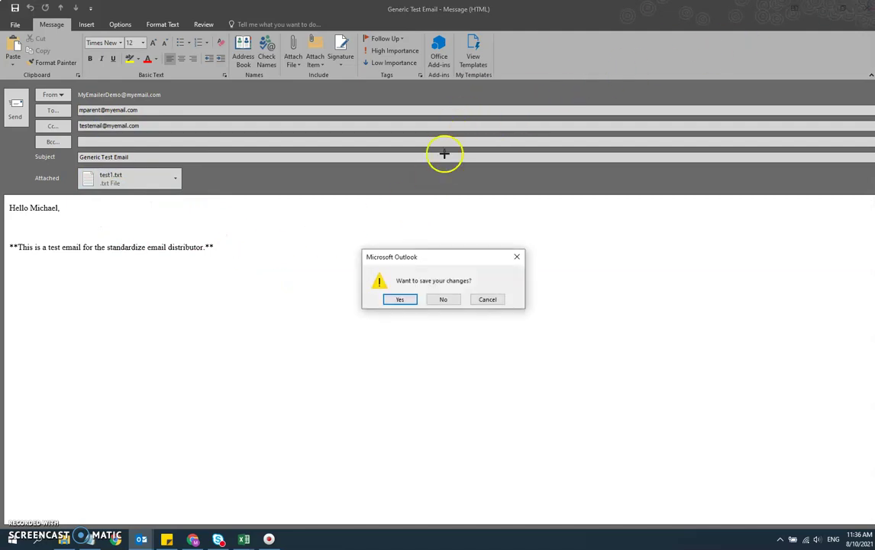
pyautogui.click(443, 299)
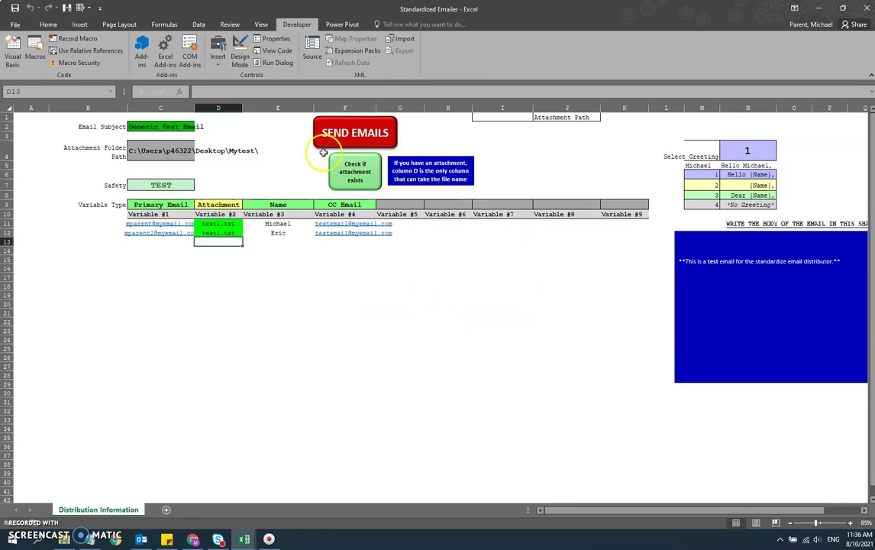
# Step: Examine the email subject in C2, the greeting selector in N4 and the greeting option Dear {Name}
pyautogui.moveTo(101, 126); pyautogui.dragTo(145, 132)
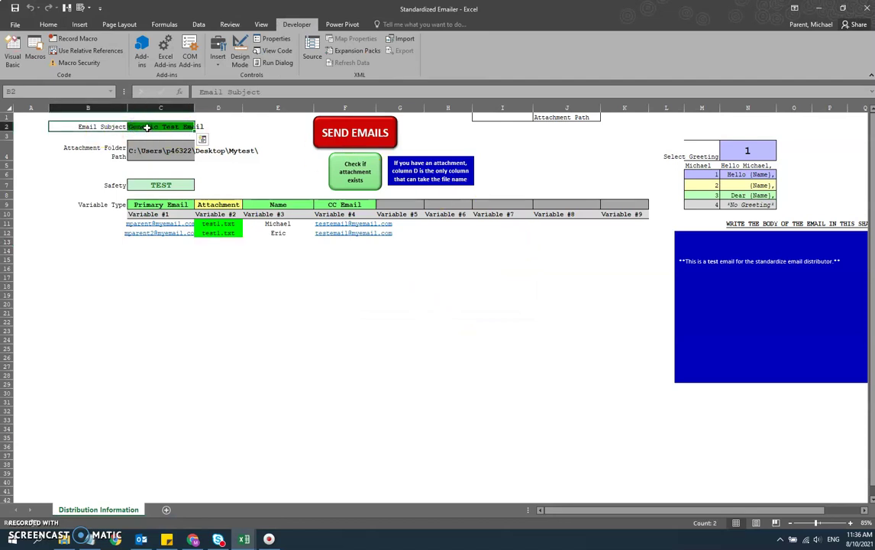
pyautogui.click(148, 128)
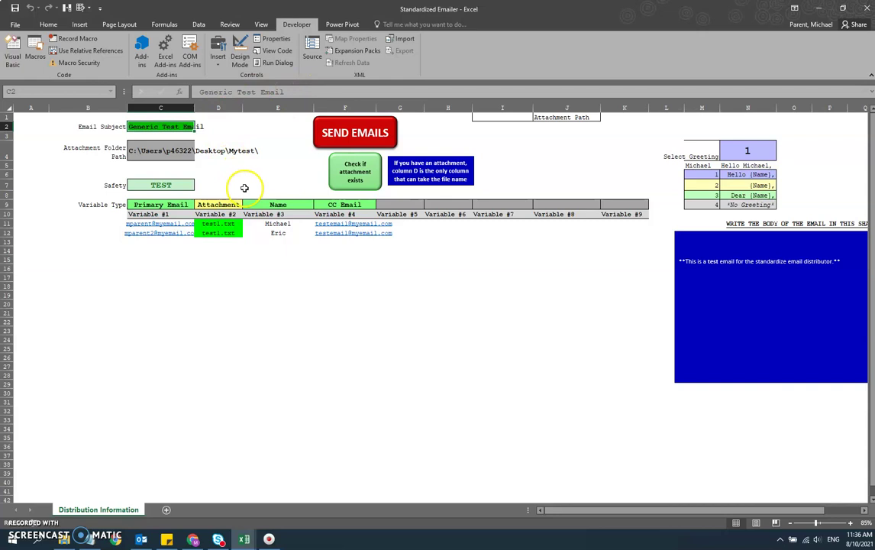
pyautogui.moveTo(554, 510); pyautogui.dragTo(588, 502)
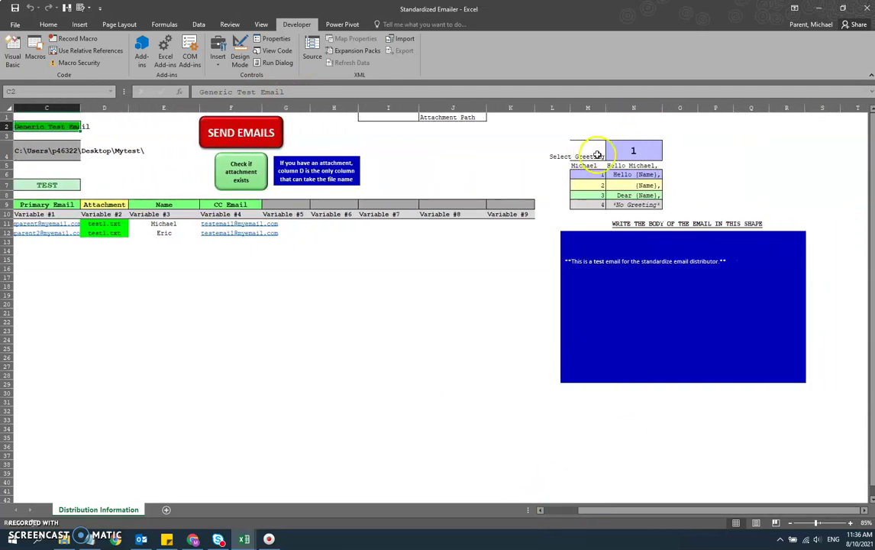
pyautogui.click(618, 151)
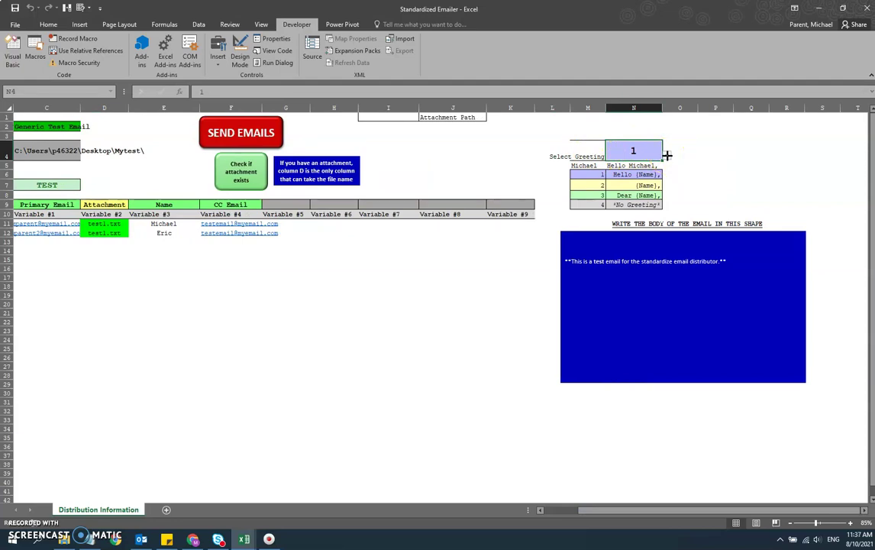
pyautogui.click(633, 195)
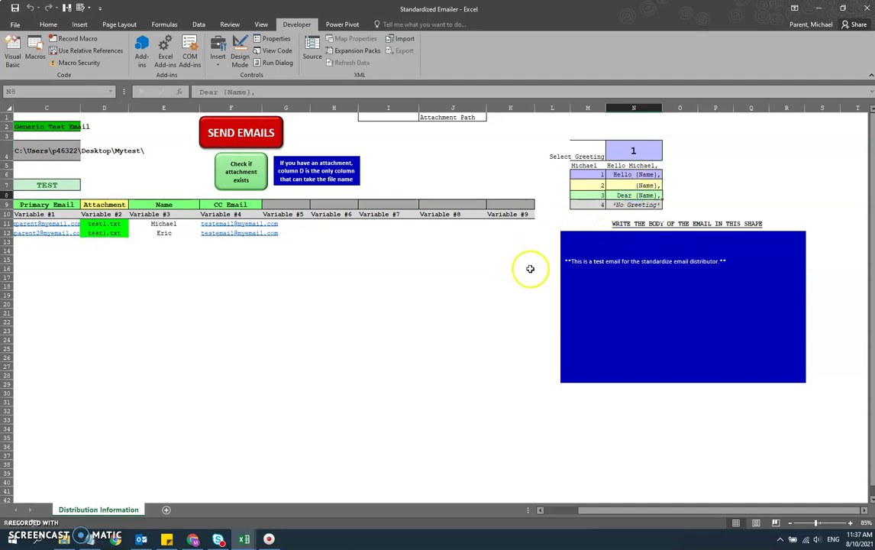
# Step: Select the *No Greeting* option by setting the greeting selector in N4 to 4
pyautogui.click(615, 205)
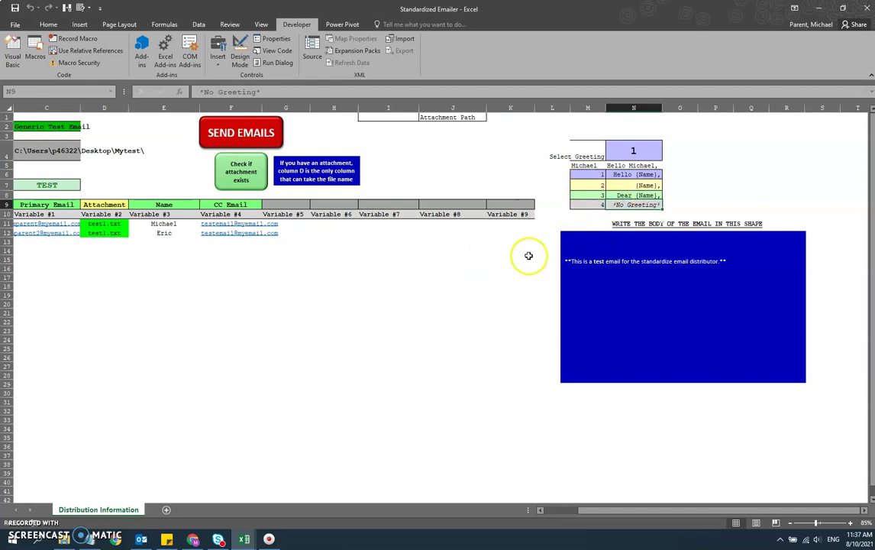
pyautogui.click(623, 151)
pyautogui.click(666, 155)
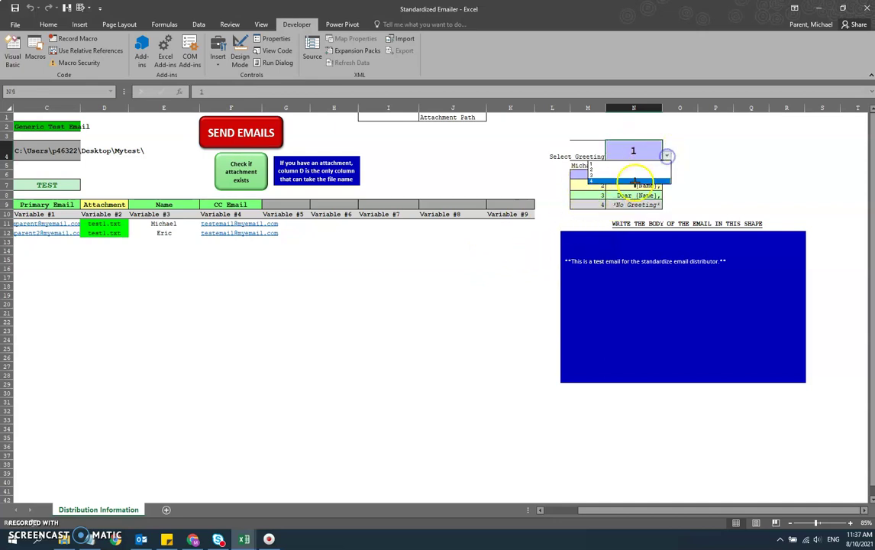
pyautogui.click(634, 179)
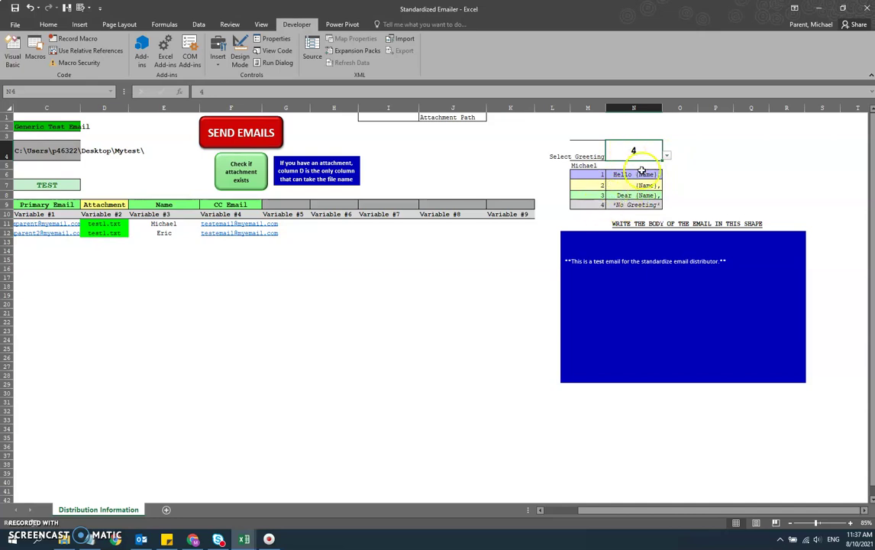
# Step: Set the greeting selector in N4 to 2 for the {Name} greeting and inspect the greeting formula in N5
pyautogui.click(667, 158)
pyautogui.click(642, 170)
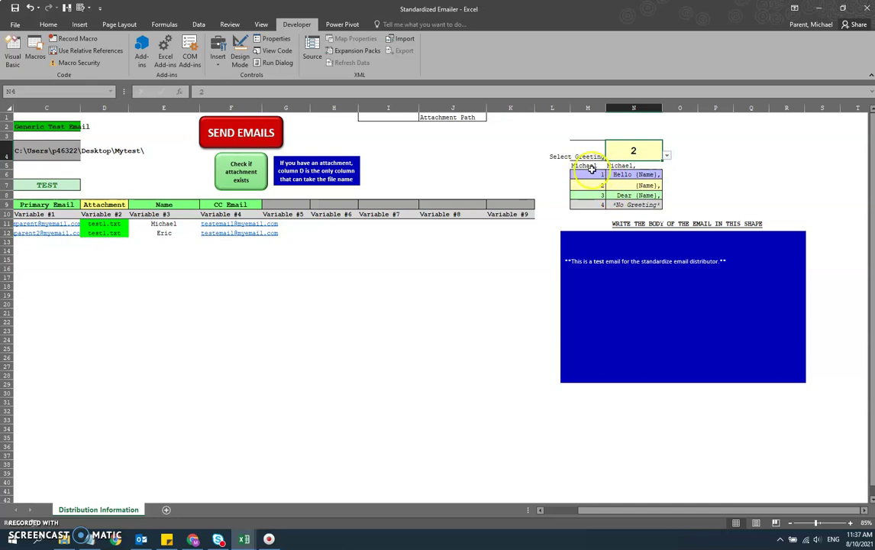
pyautogui.click(639, 166)
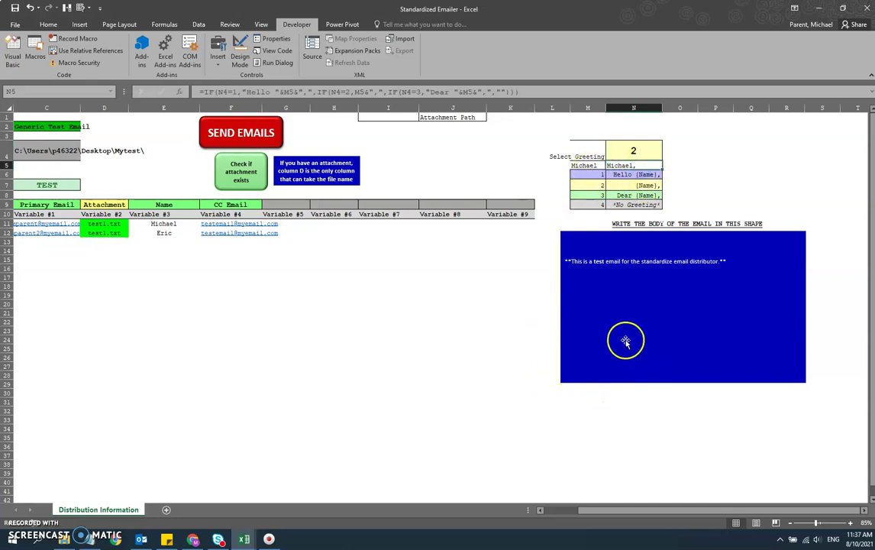
# Step: Examine the email body text in the blue shape and the Safety setting in row 7
pyautogui.moveTo(571, 261); pyautogui.dragTo(707, 262)
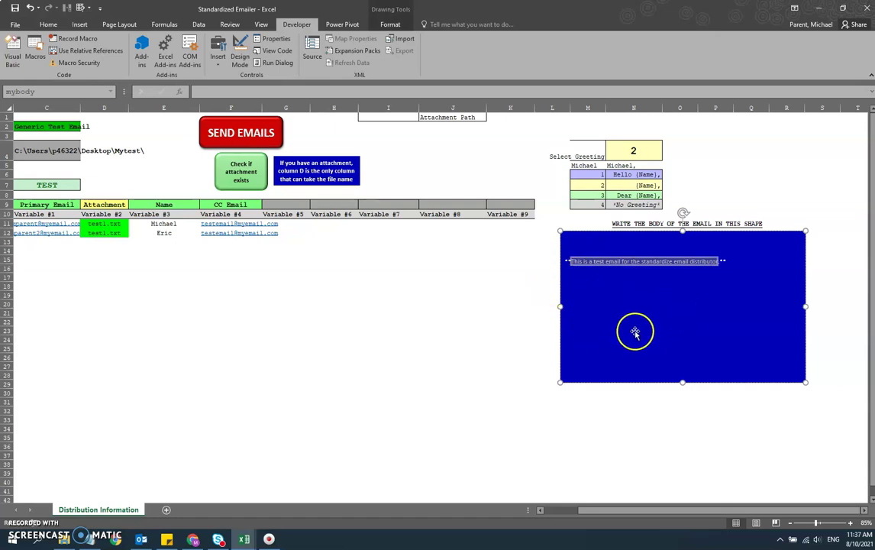
pyautogui.click(374, 340)
pyautogui.moveTo(595, 513); pyautogui.dragTo(561, 513)
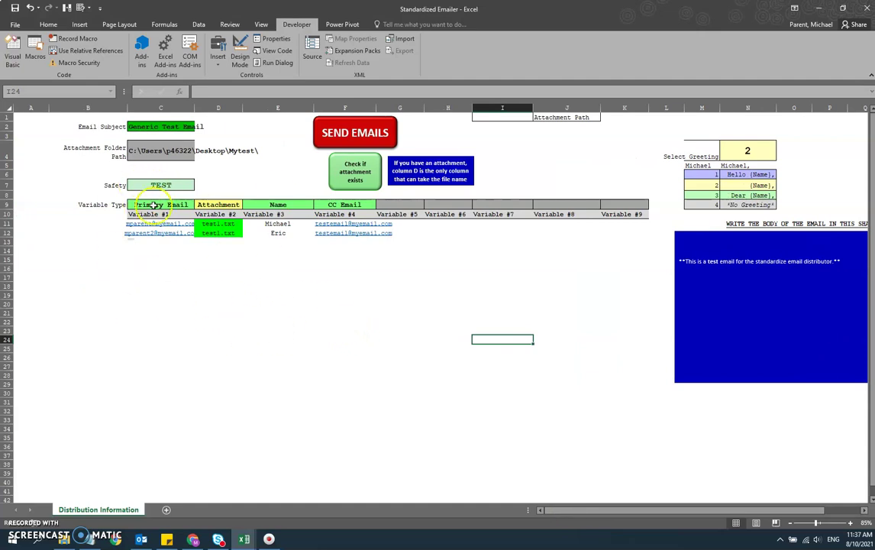
pyautogui.moveTo(121, 185); pyautogui.dragTo(129, 185)
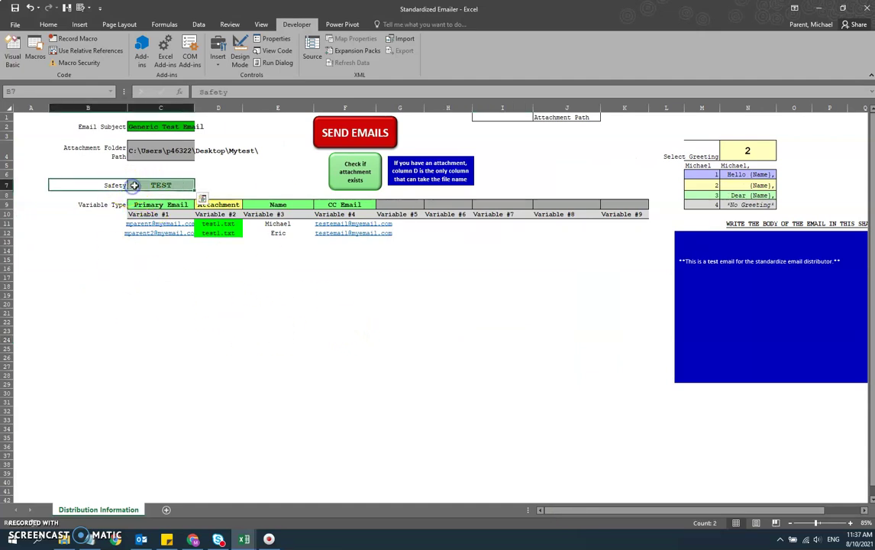
pyautogui.click(134, 185)
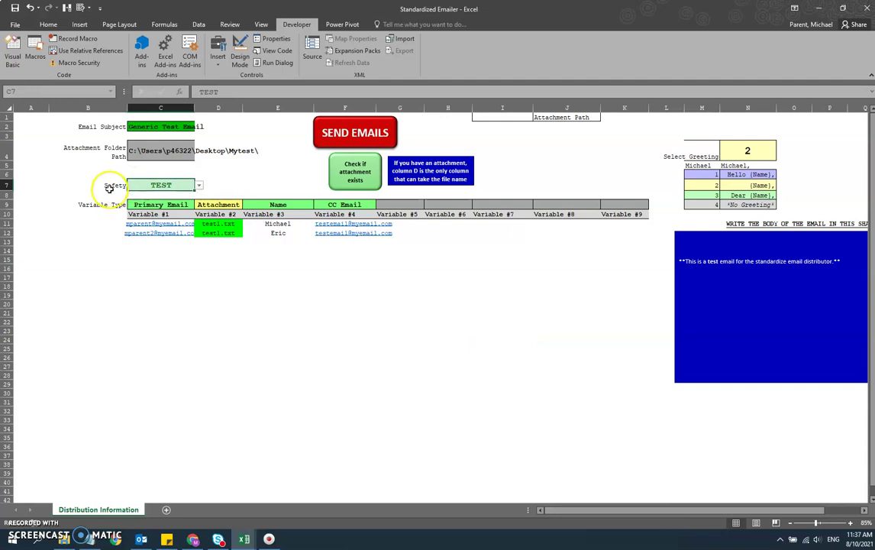
pyautogui.moveTo(103, 183); pyautogui.dragTo(140, 183)
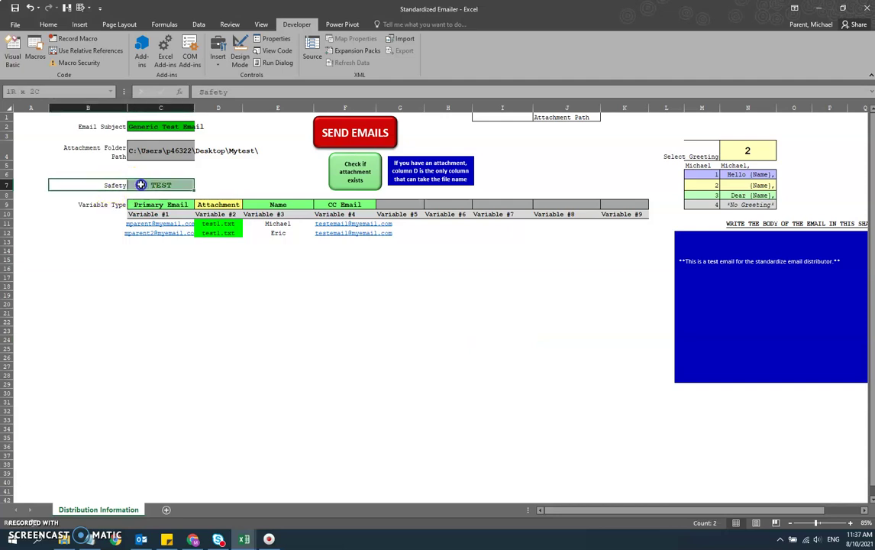
pyautogui.click(159, 252)
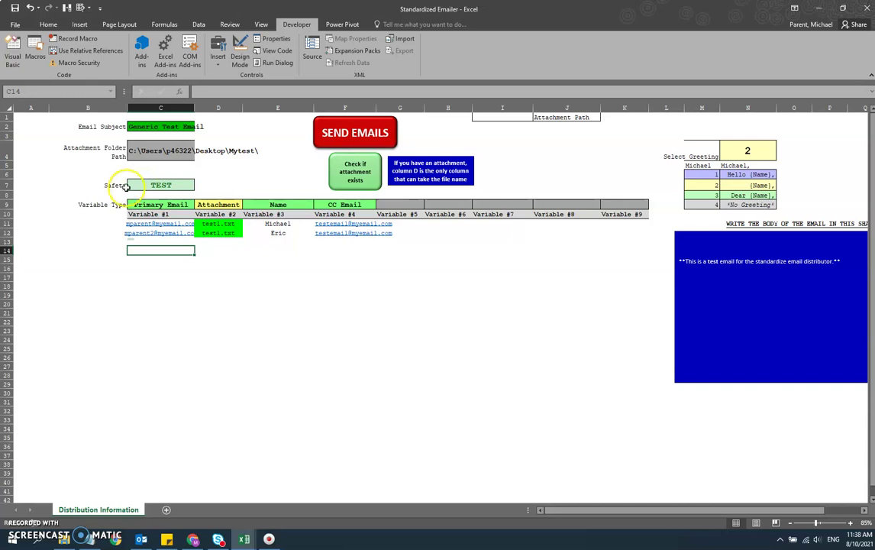
# Step: Switch the Safety setting in C7 to ACTIVE and back to TEST
pyautogui.click(141, 185)
pyautogui.click(198, 185)
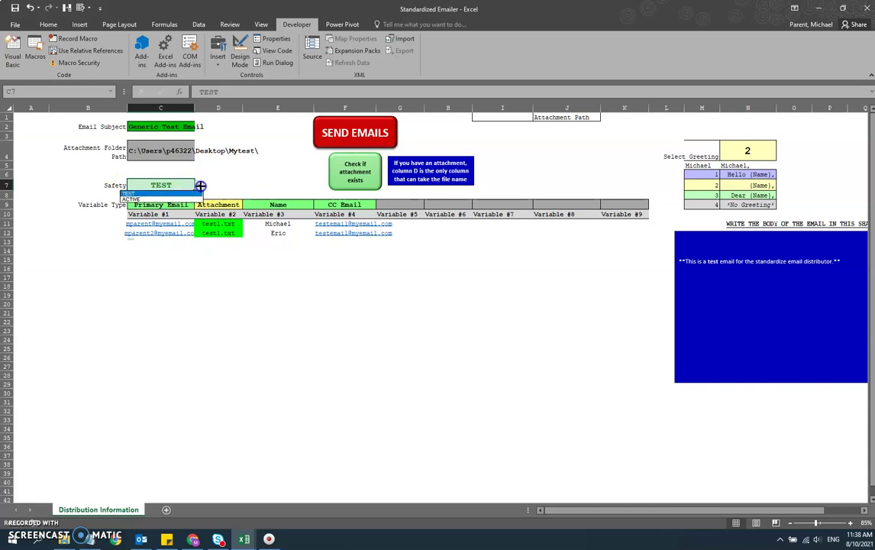
pyautogui.click(190, 198)
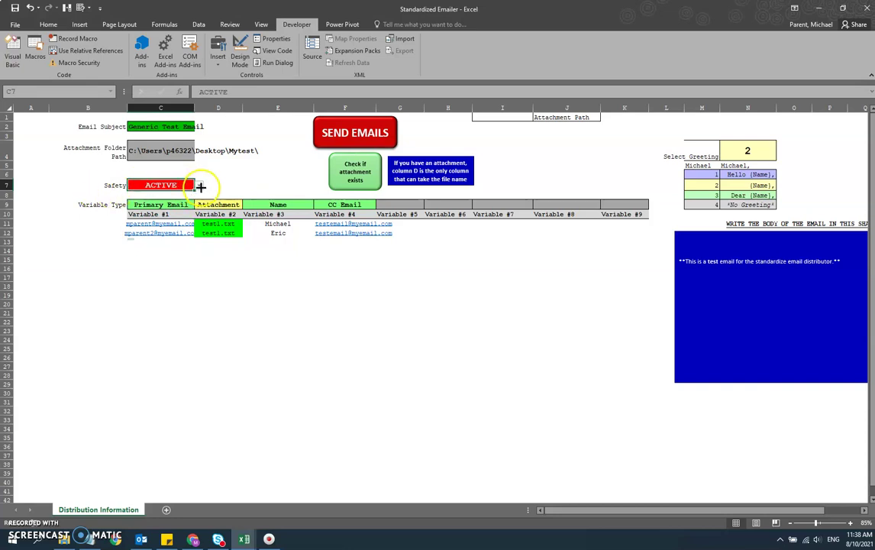
pyautogui.click(179, 194)
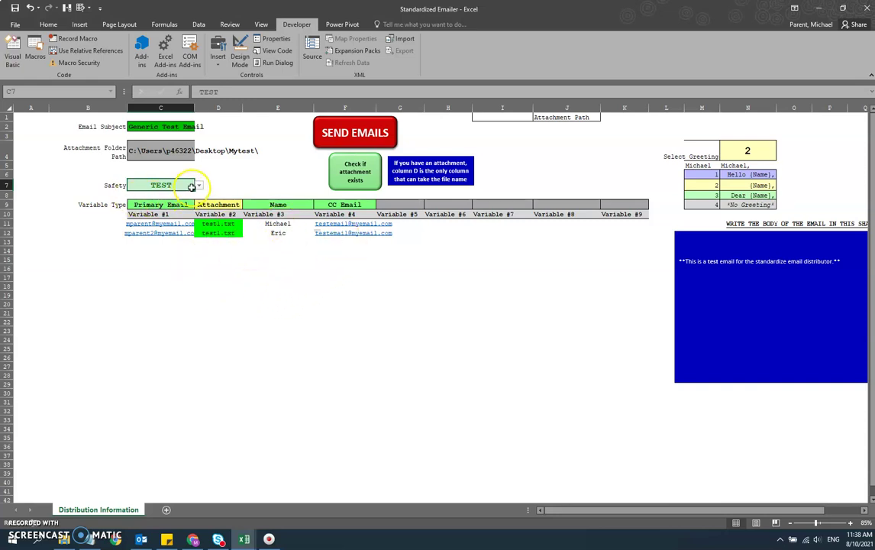
# Step: Try to send the emails in TEST mode, then run the attachment check and dismiss the resulting messages
pyautogui.click(336, 145)
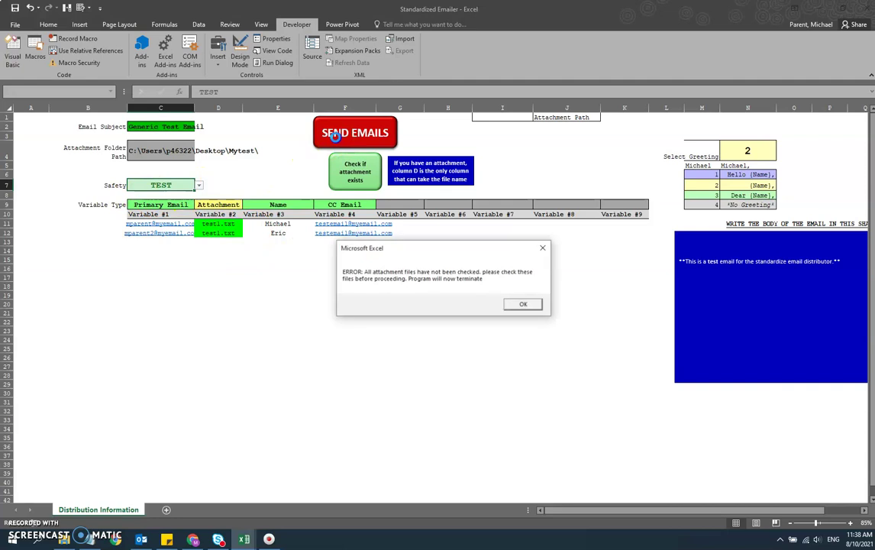
pyautogui.click(515, 303)
pyautogui.click(355, 171)
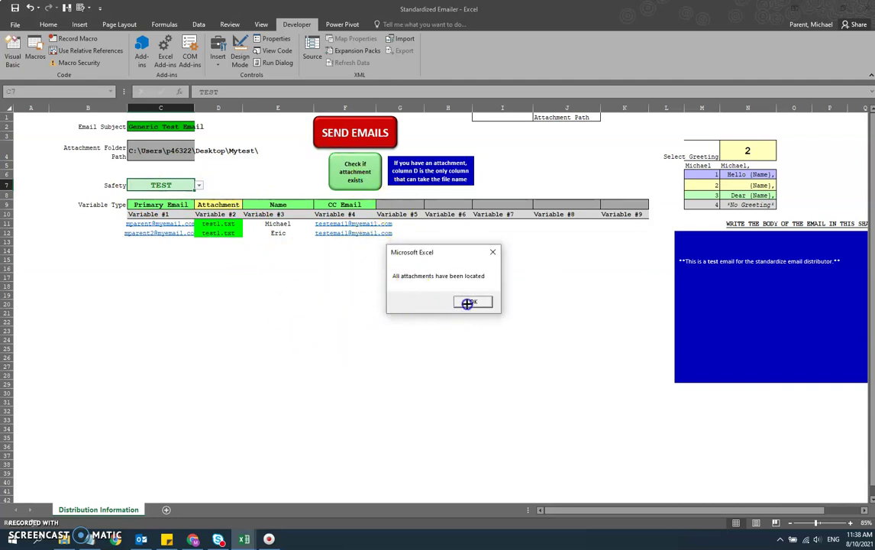
pyautogui.click(467, 303)
# Step: Generate the test email with the name-only greeting, close it without saving and return to an empty worksheet cell
pyautogui.click(326, 131)
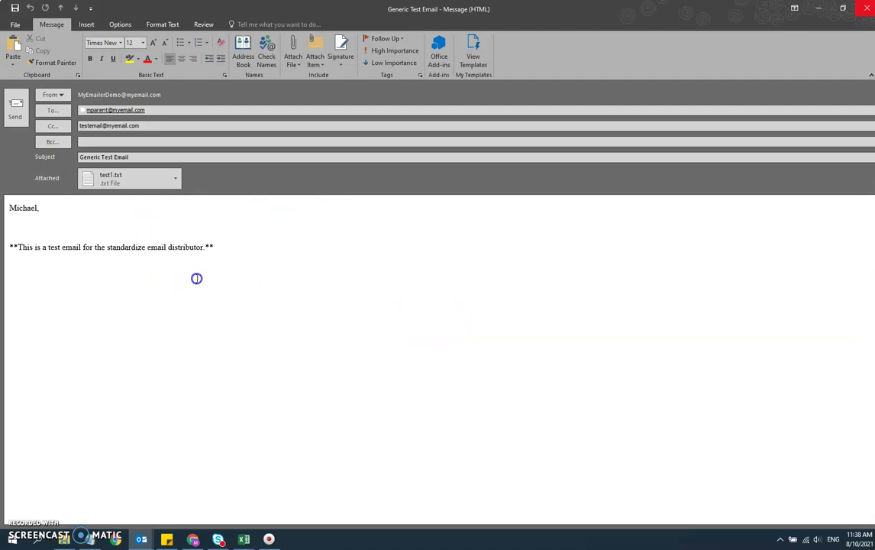
pyautogui.click(865, 8)
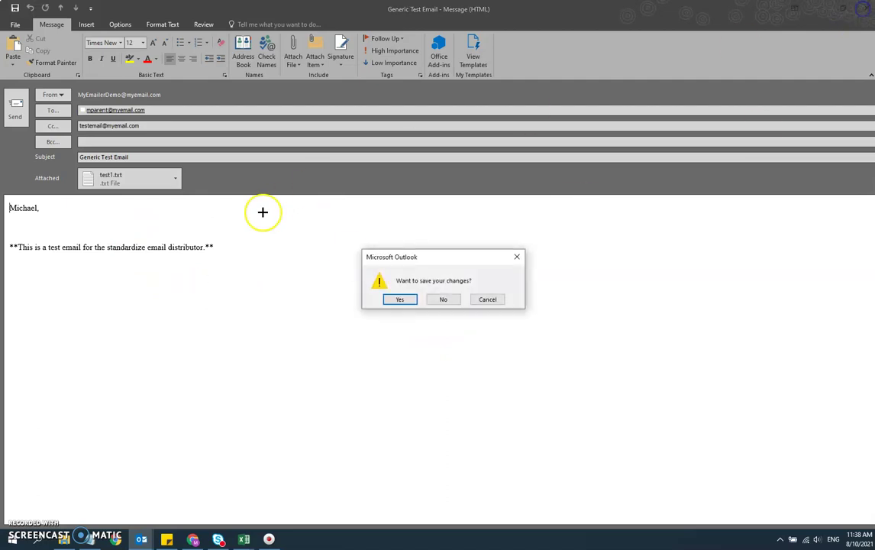
pyautogui.click(433, 297)
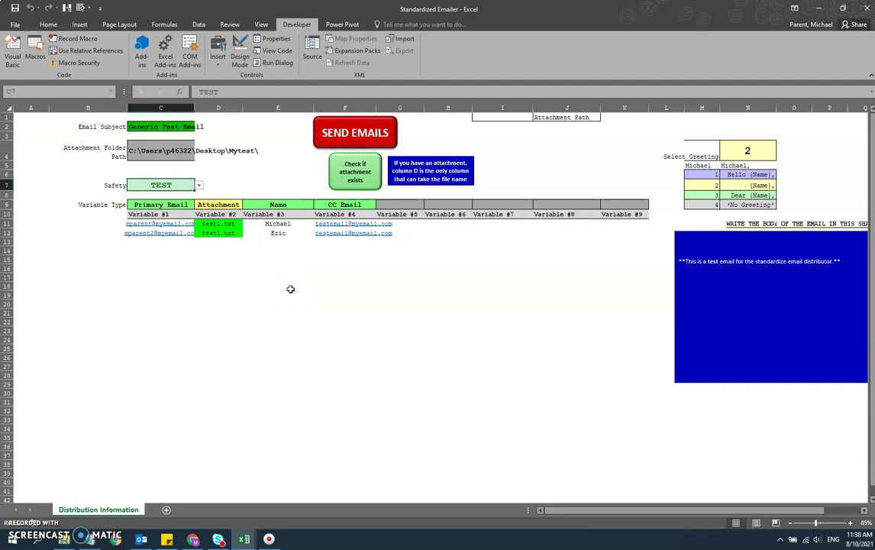
pyautogui.click(305, 285)
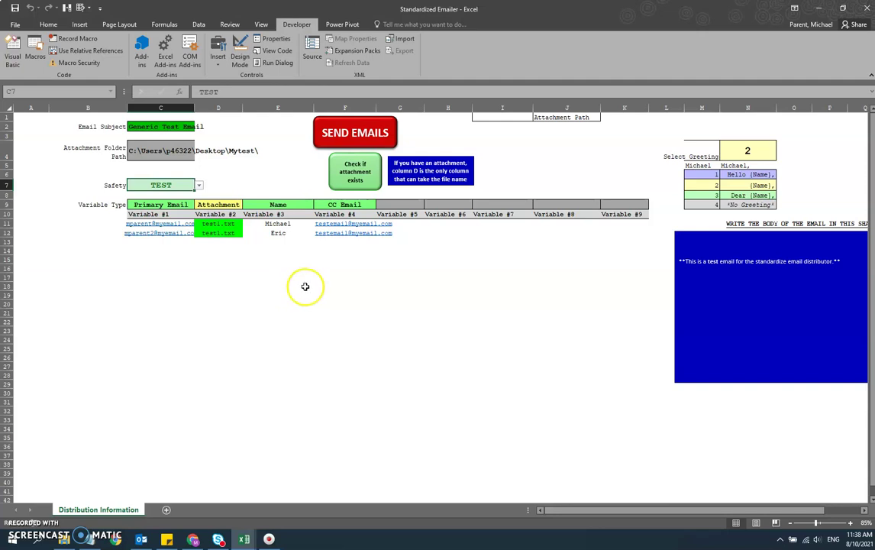
pyautogui.click(248, 292)
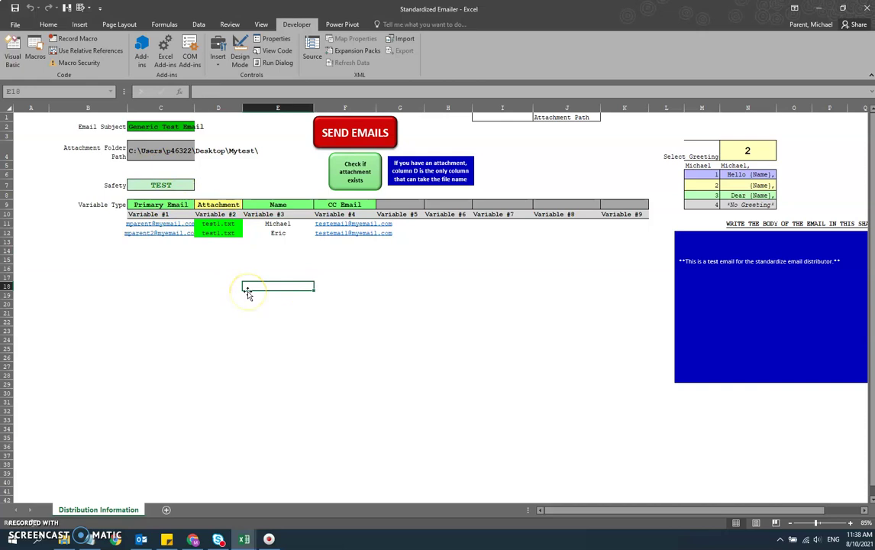